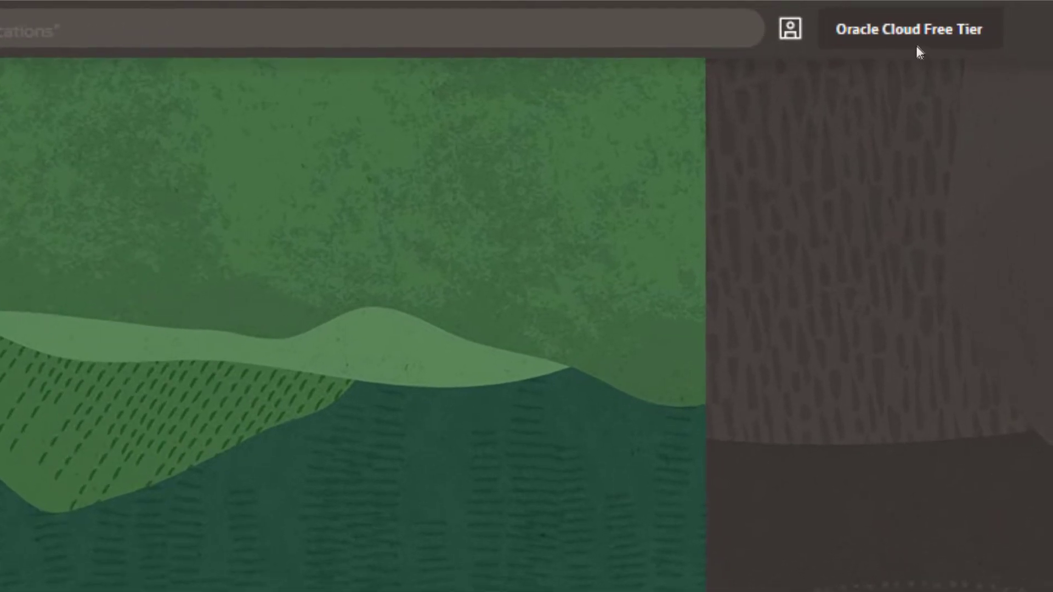
# Go to the Oracle Cloud Free Tier offering from the oracle.com homepage.
pyautogui.click(954, 23)
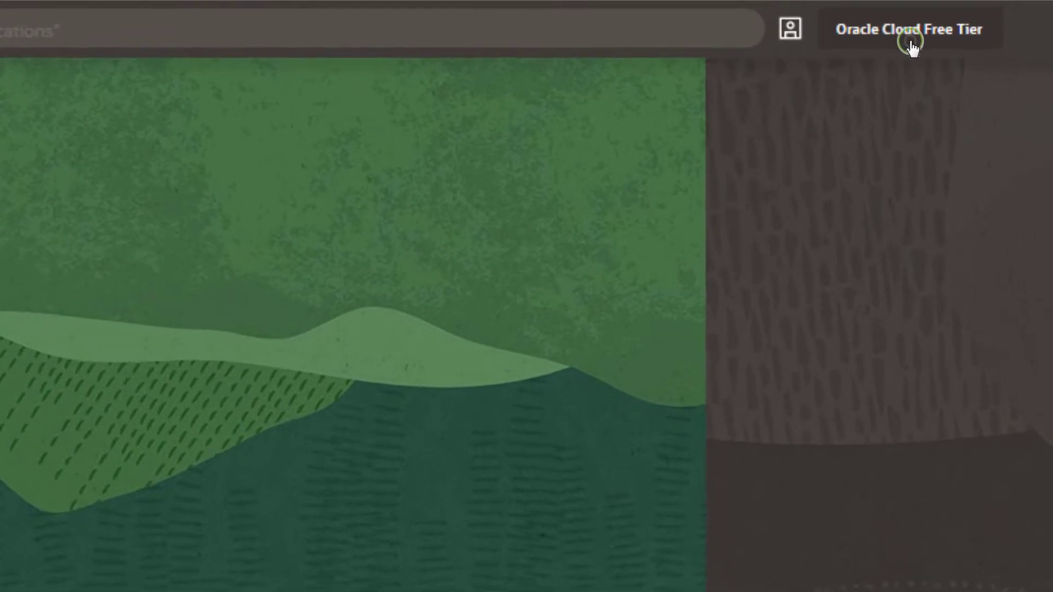